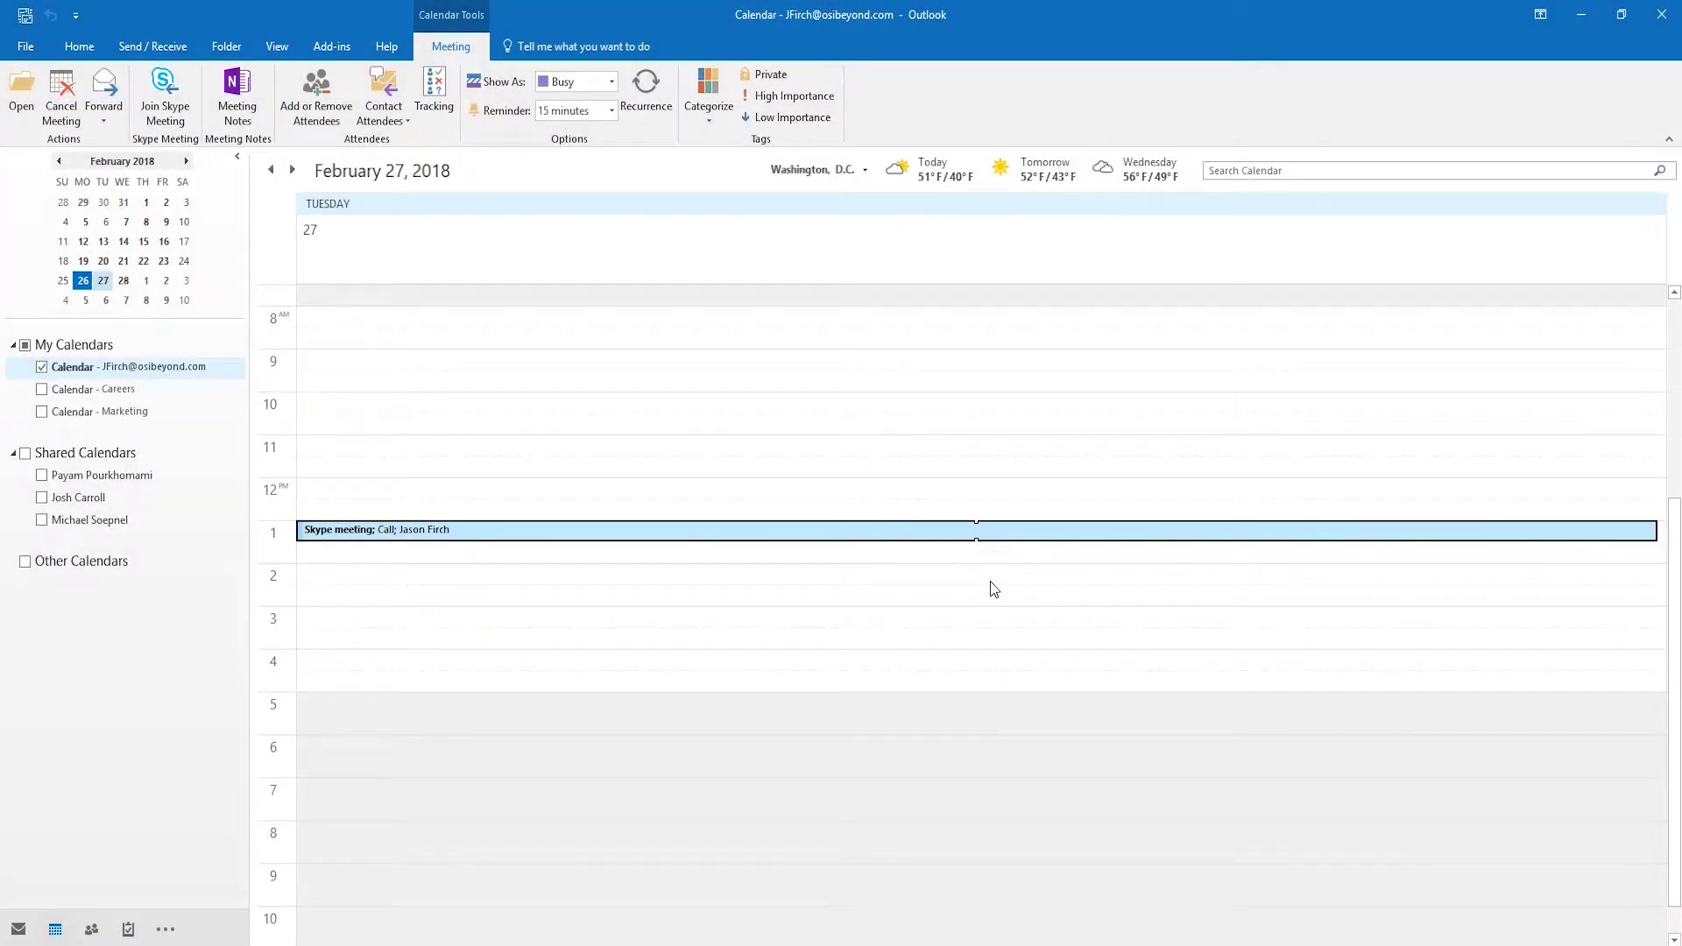
Open the February 27, 1:00 PM Skype meeting event from the Outlook calendar.
double_click(886, 533)
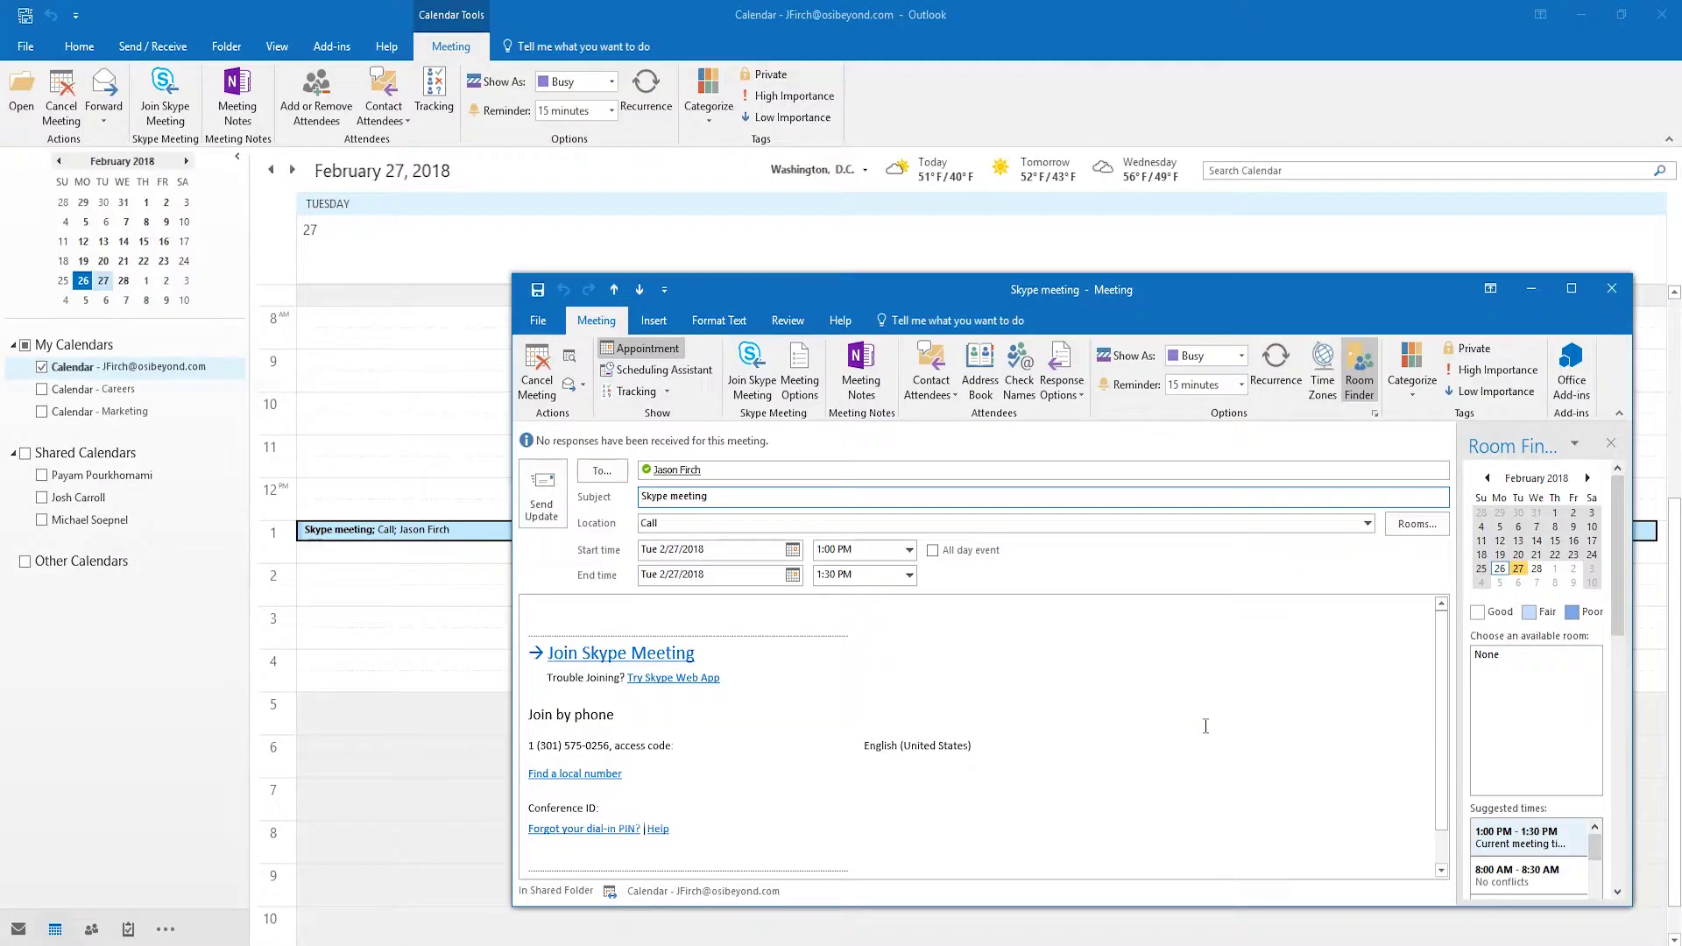
Join the Skype meeting and set its audio to call back a newly added phone number.
click(635, 654)
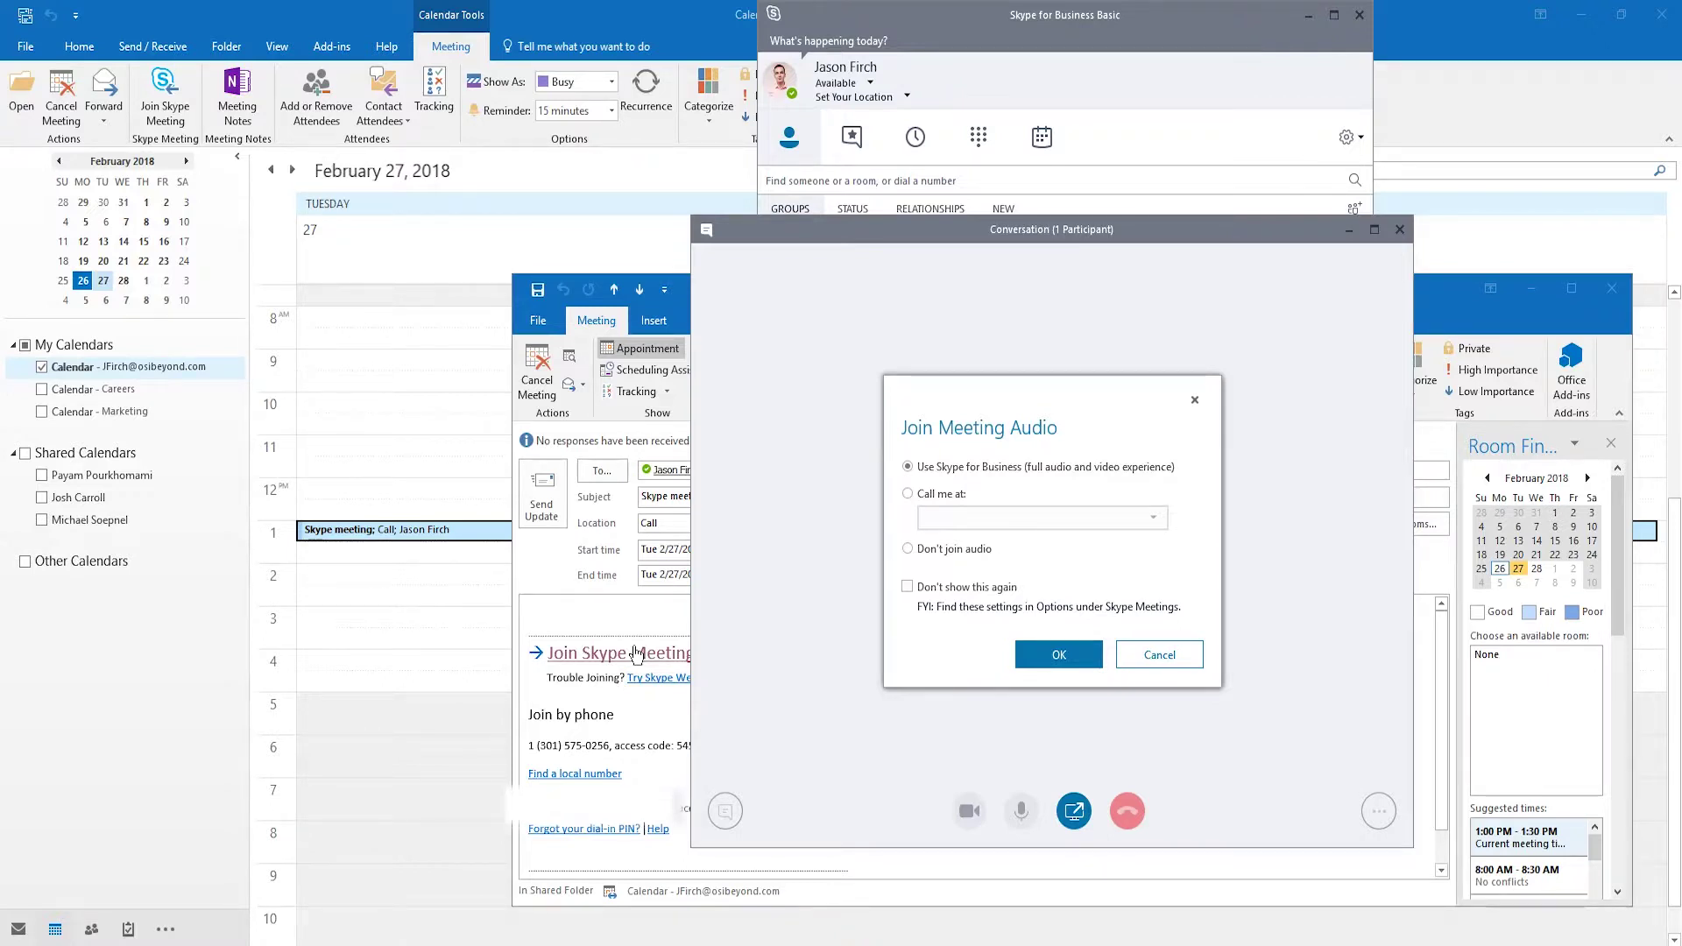
click(907, 496)
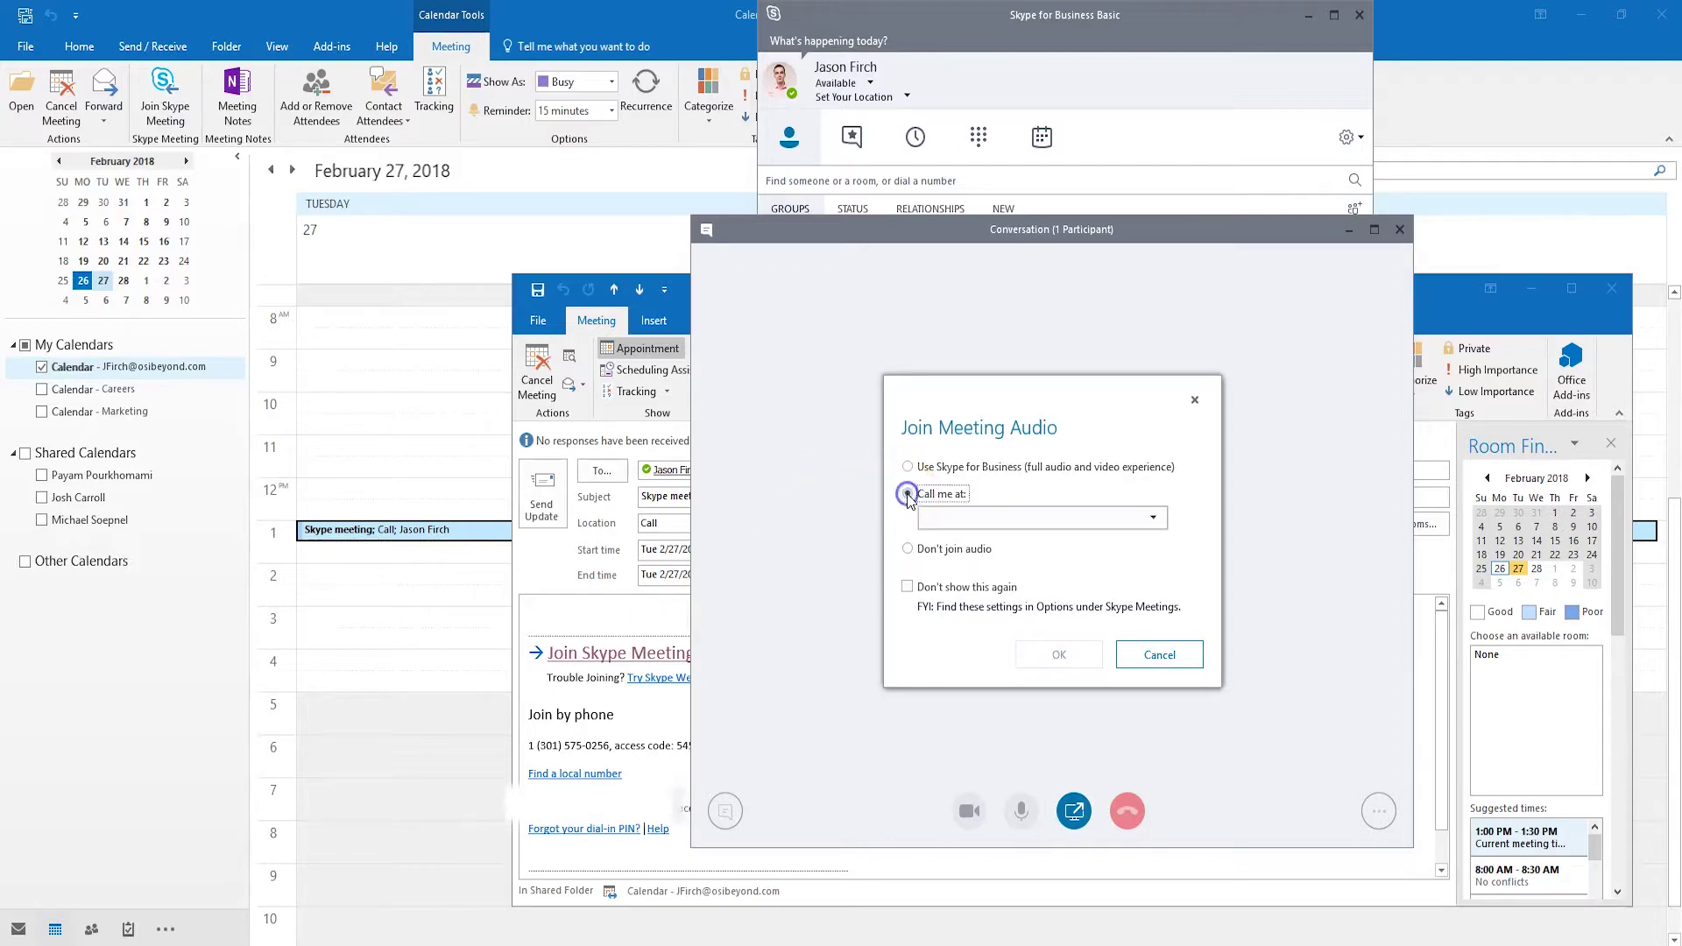
click(958, 518)
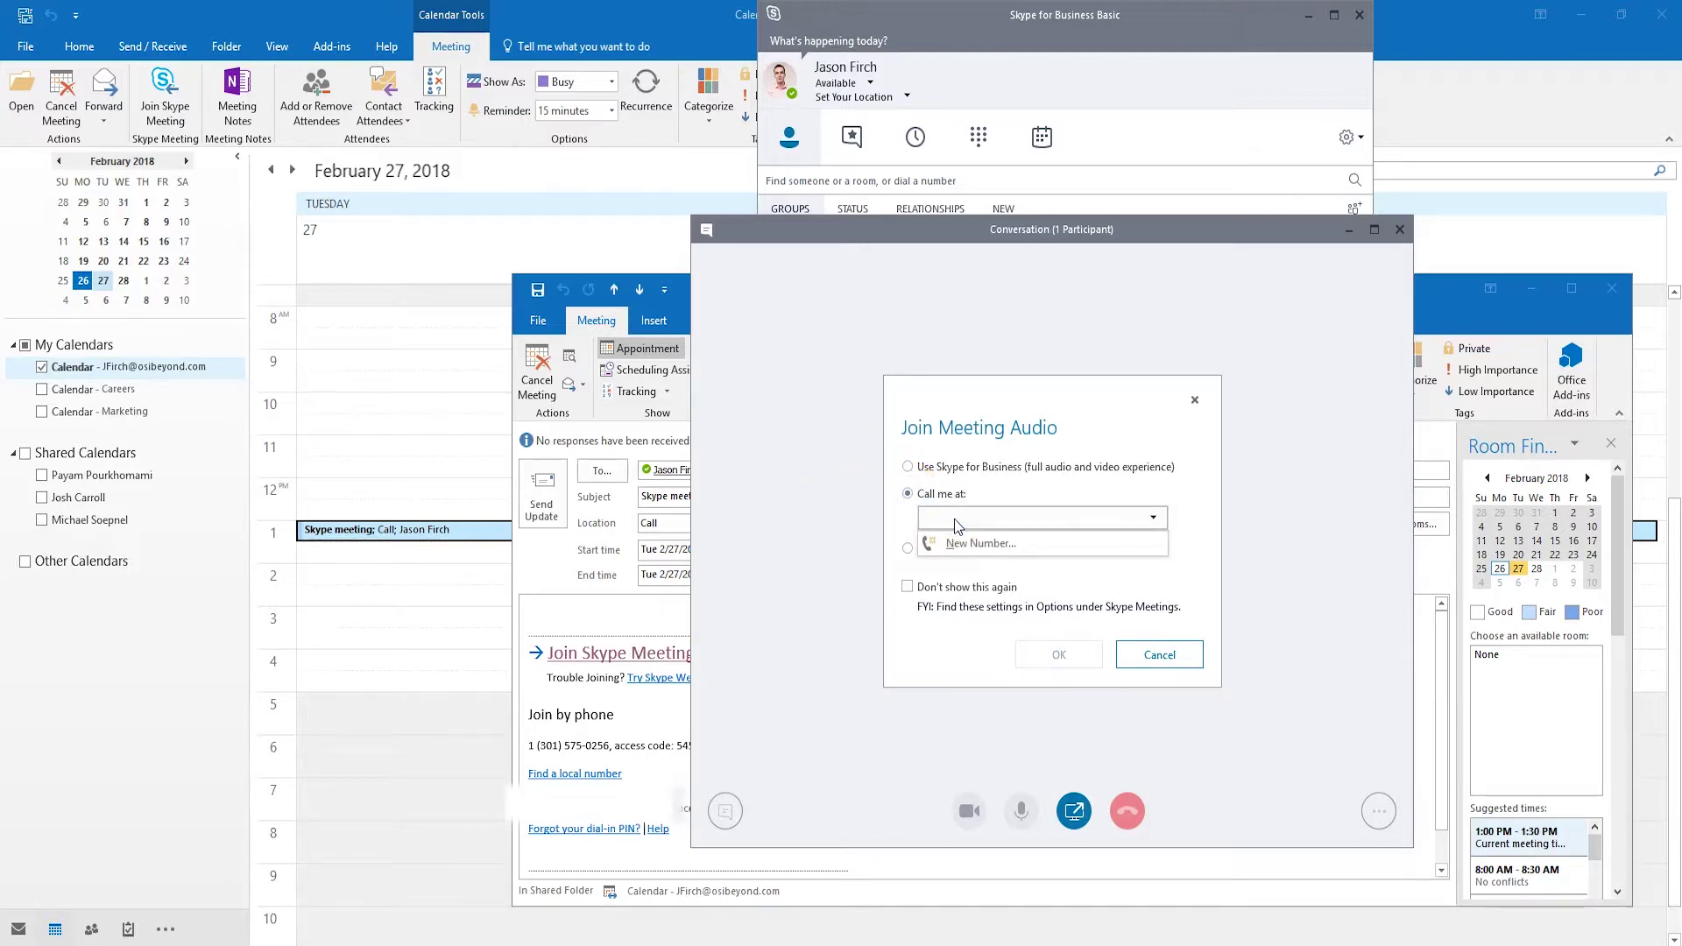
click(1040, 547)
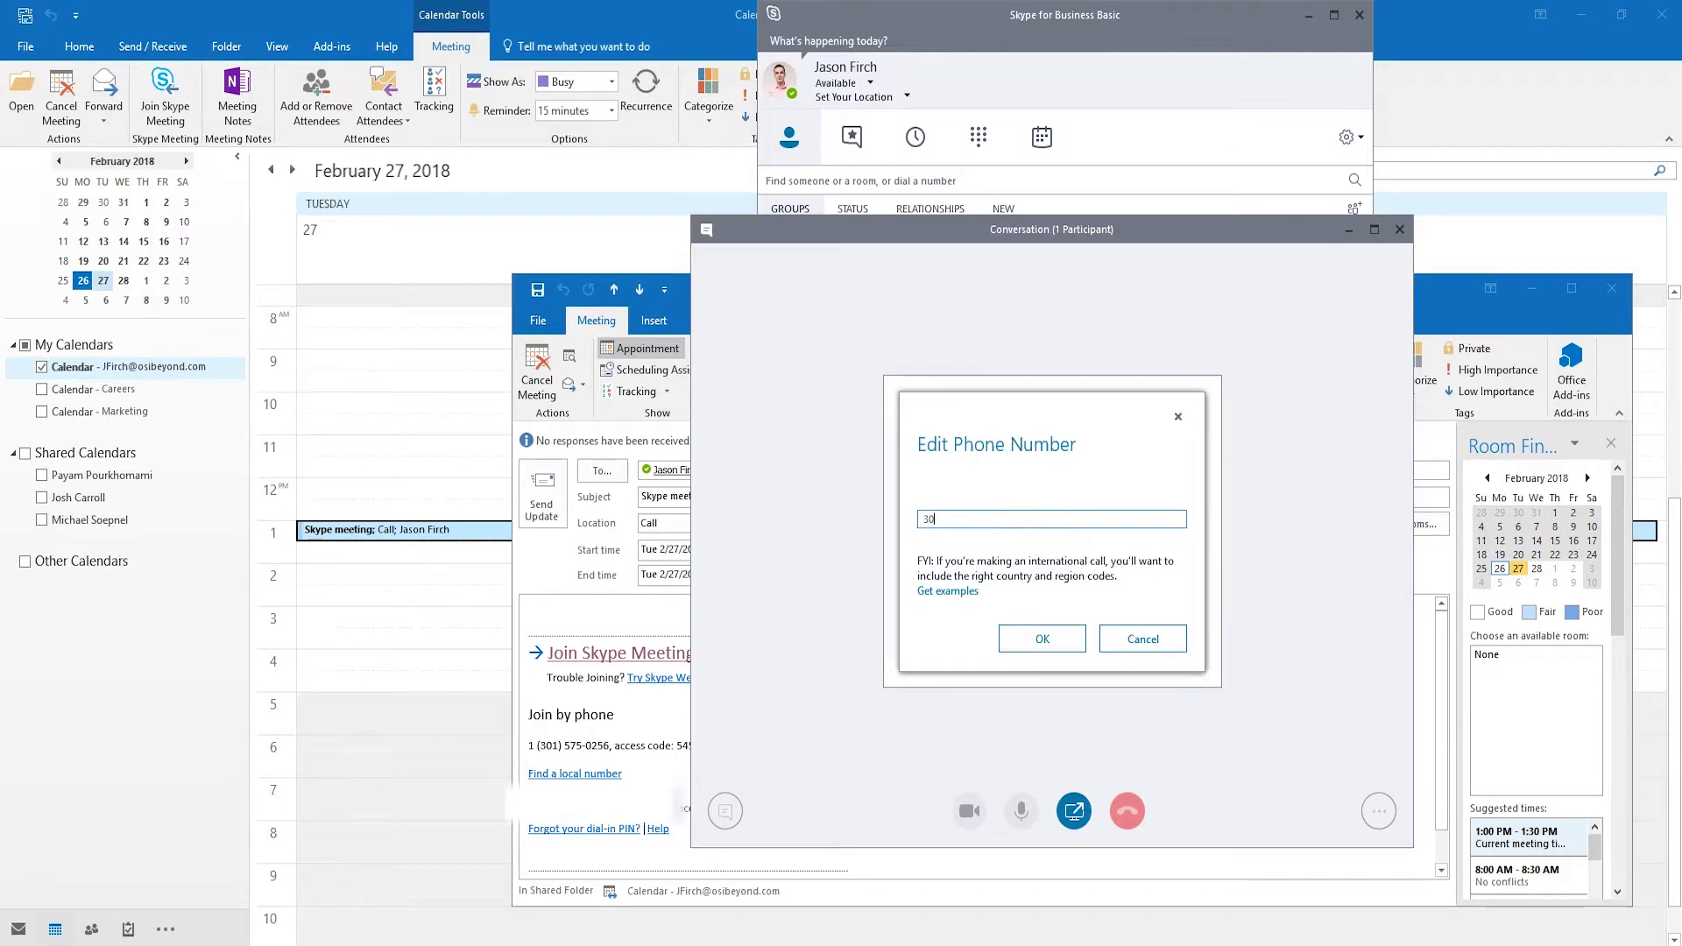
click(1025, 647)
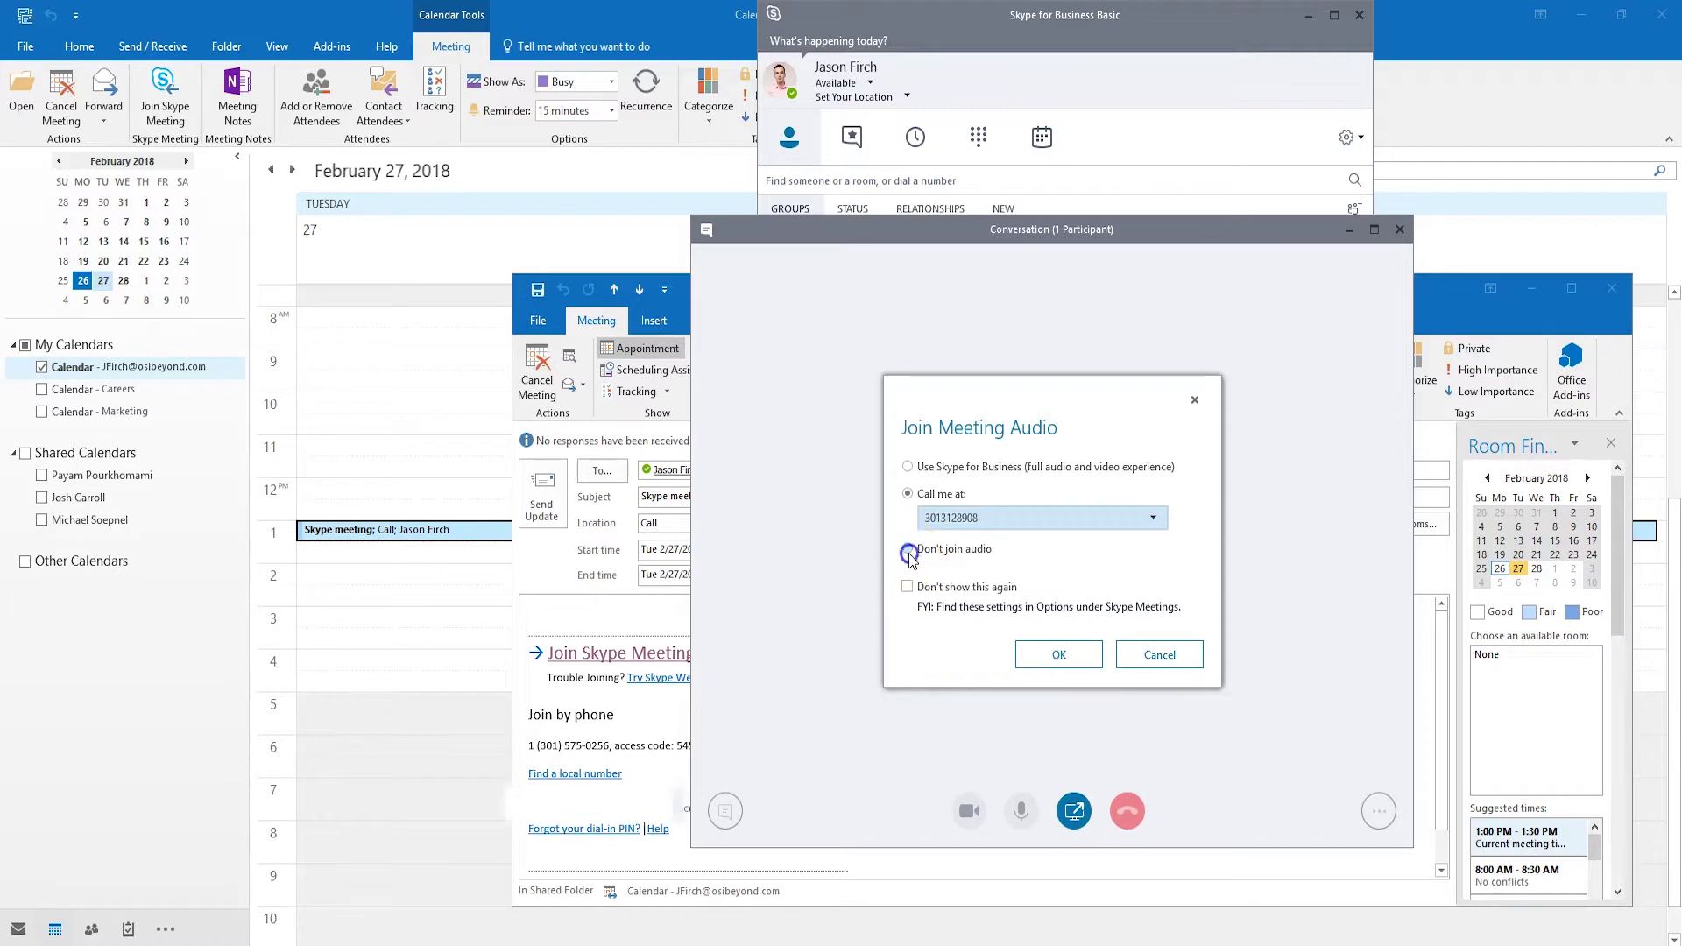
Choose full Skype for Business audio and video instead of no audio, and enter the meeting.
click(908, 550)
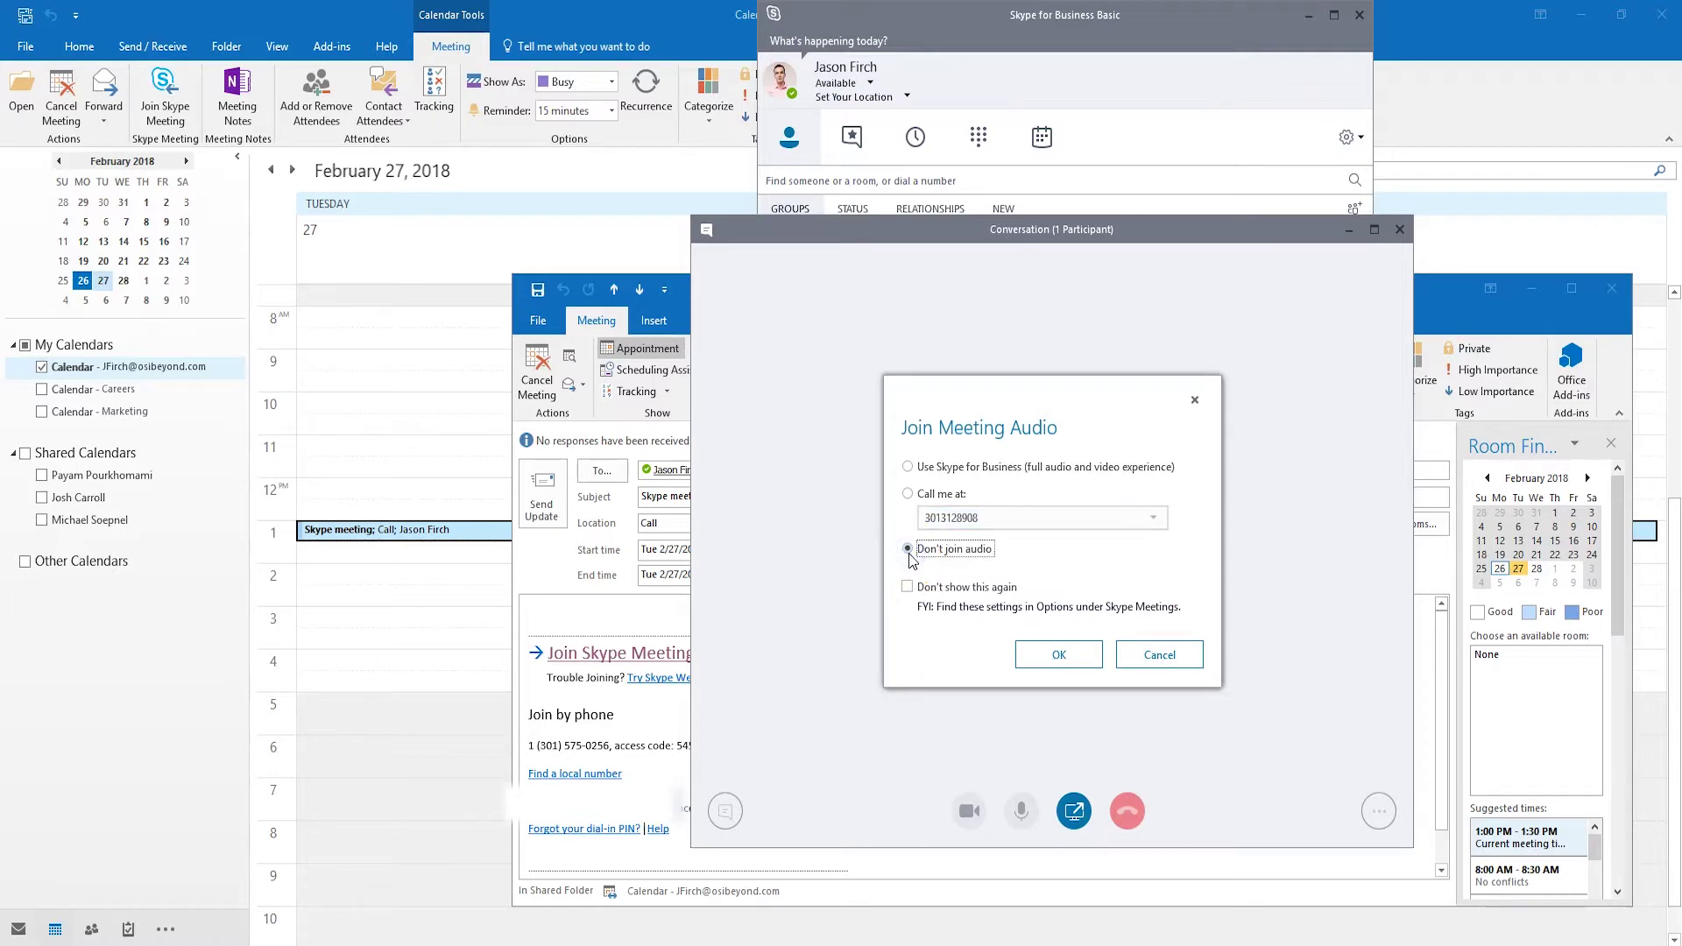
click(909, 468)
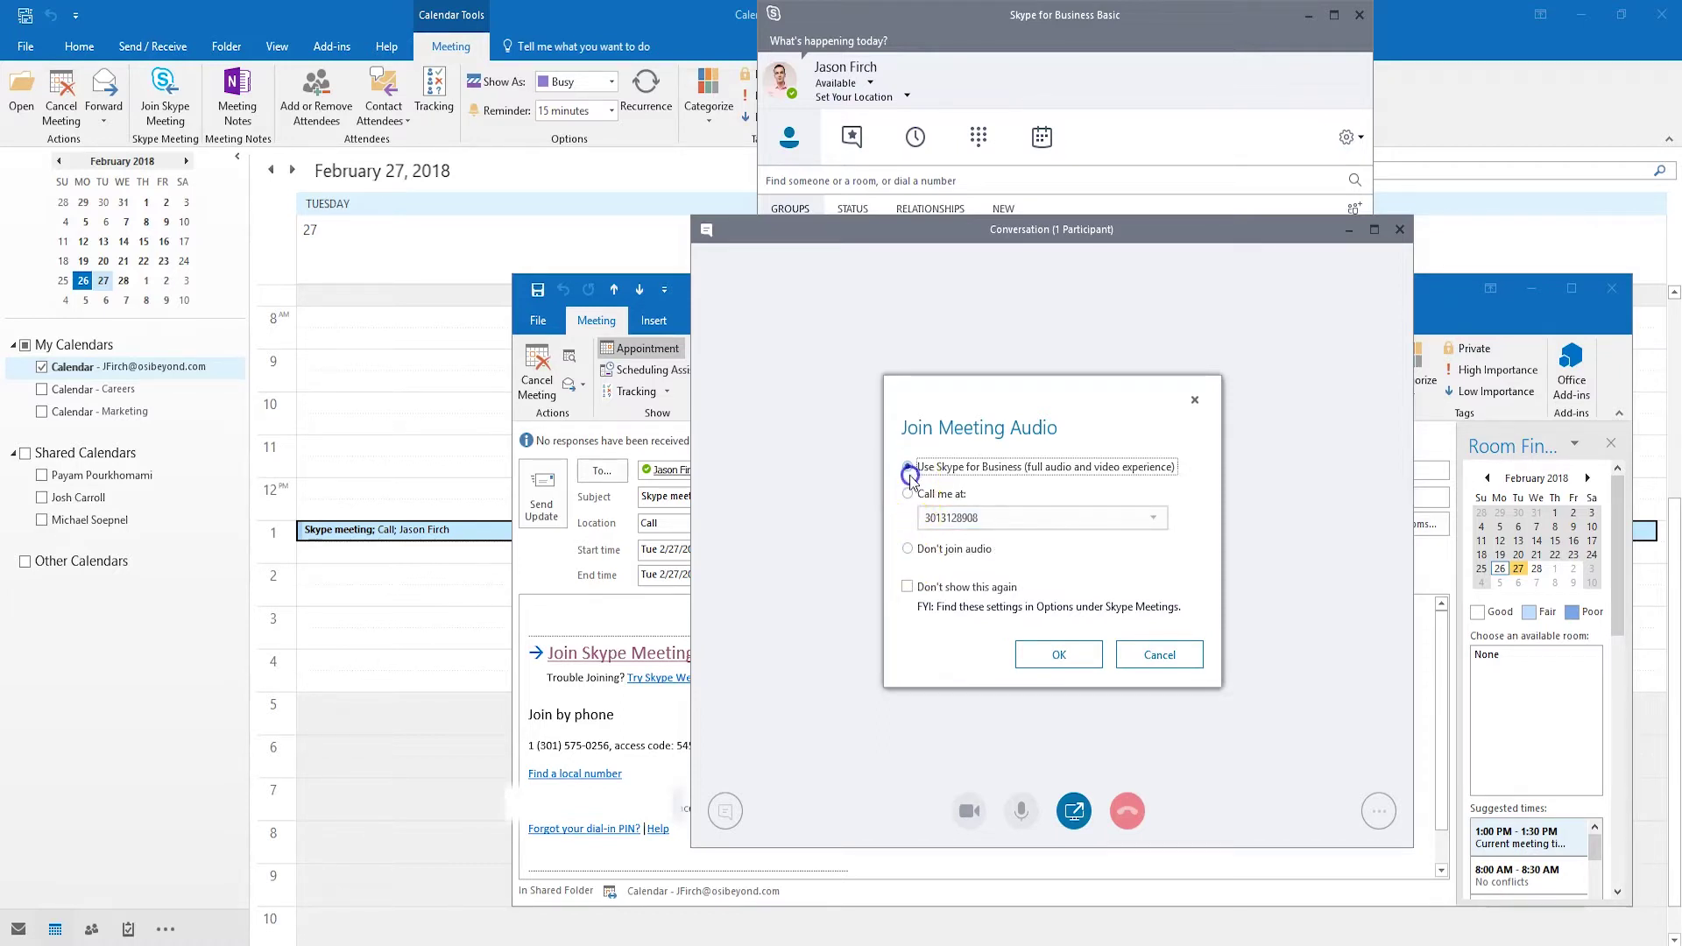
click(1058, 653)
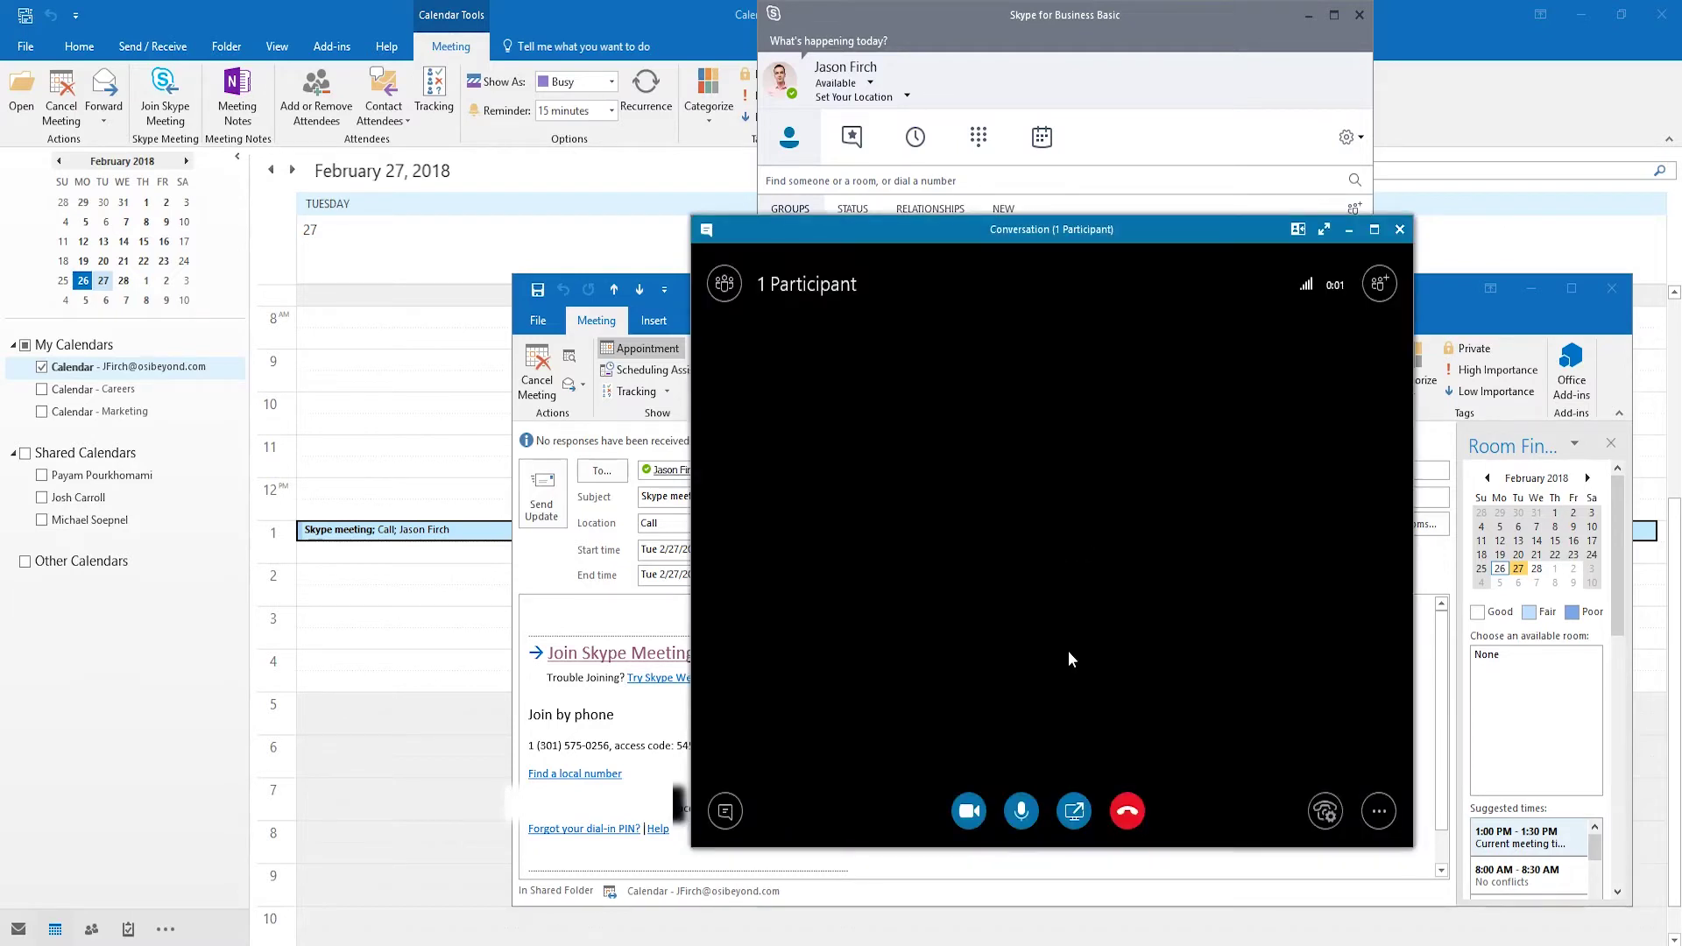